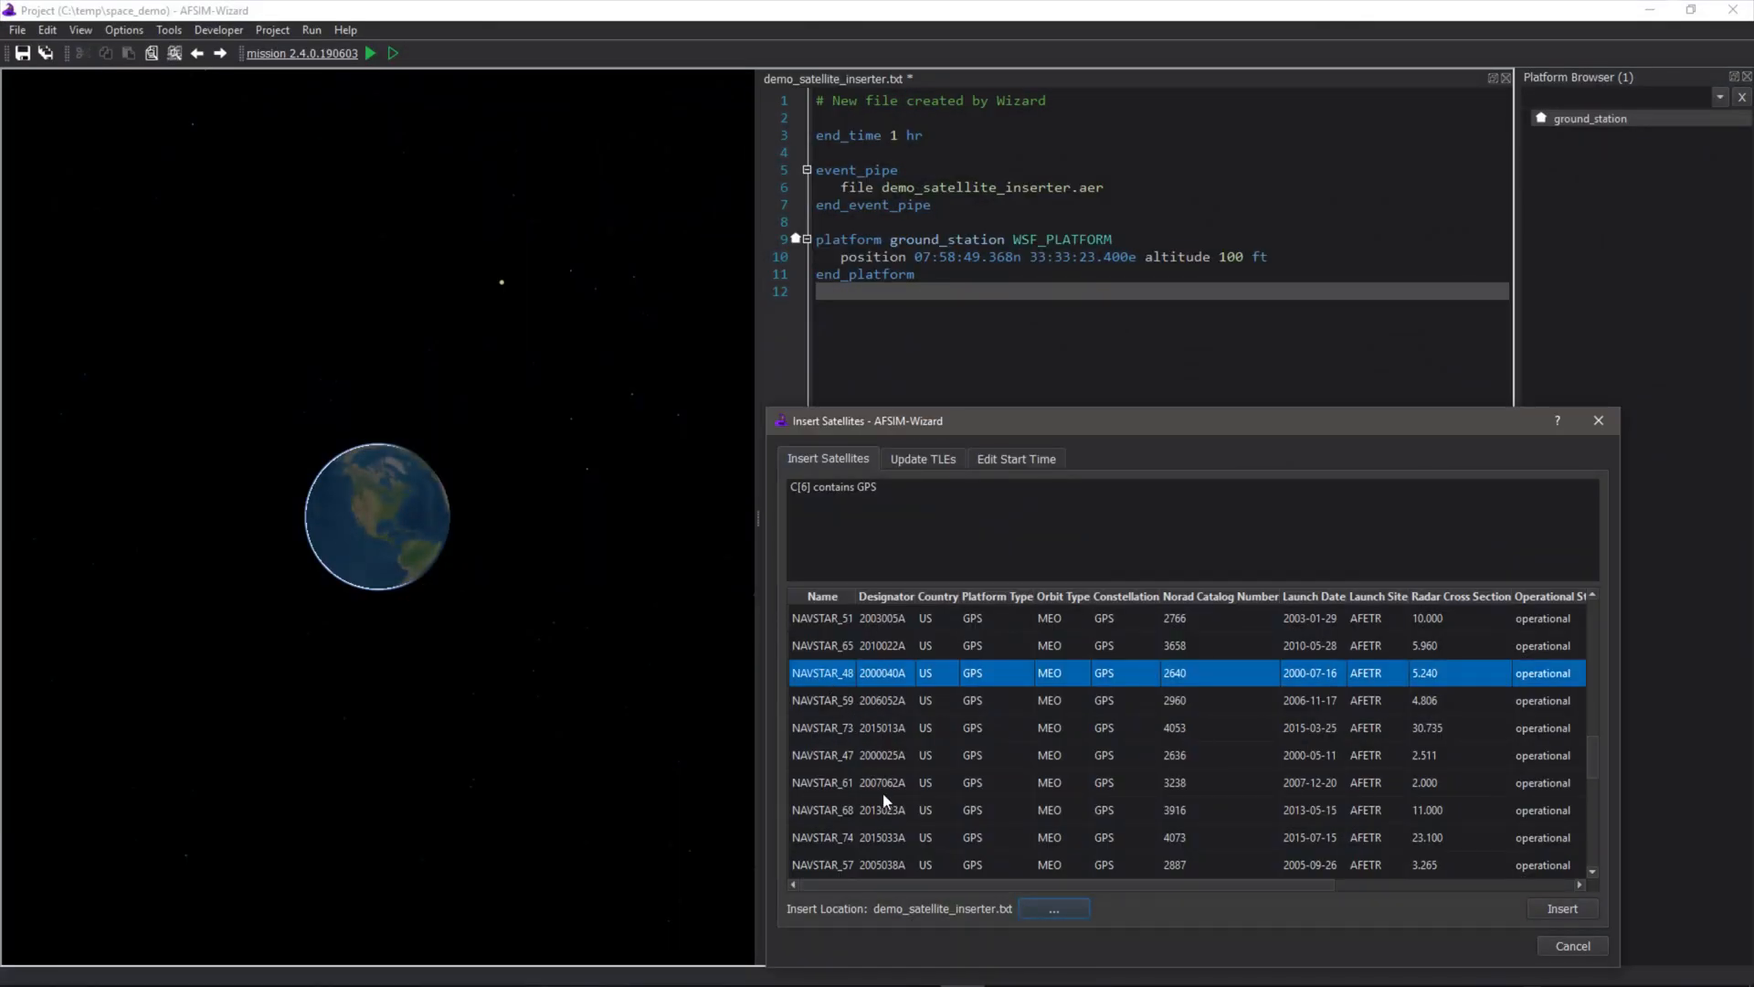
- Insert all catalog-listed GPS satellites into the scenario so their orbits appear around the globe
key("ctrl+a")
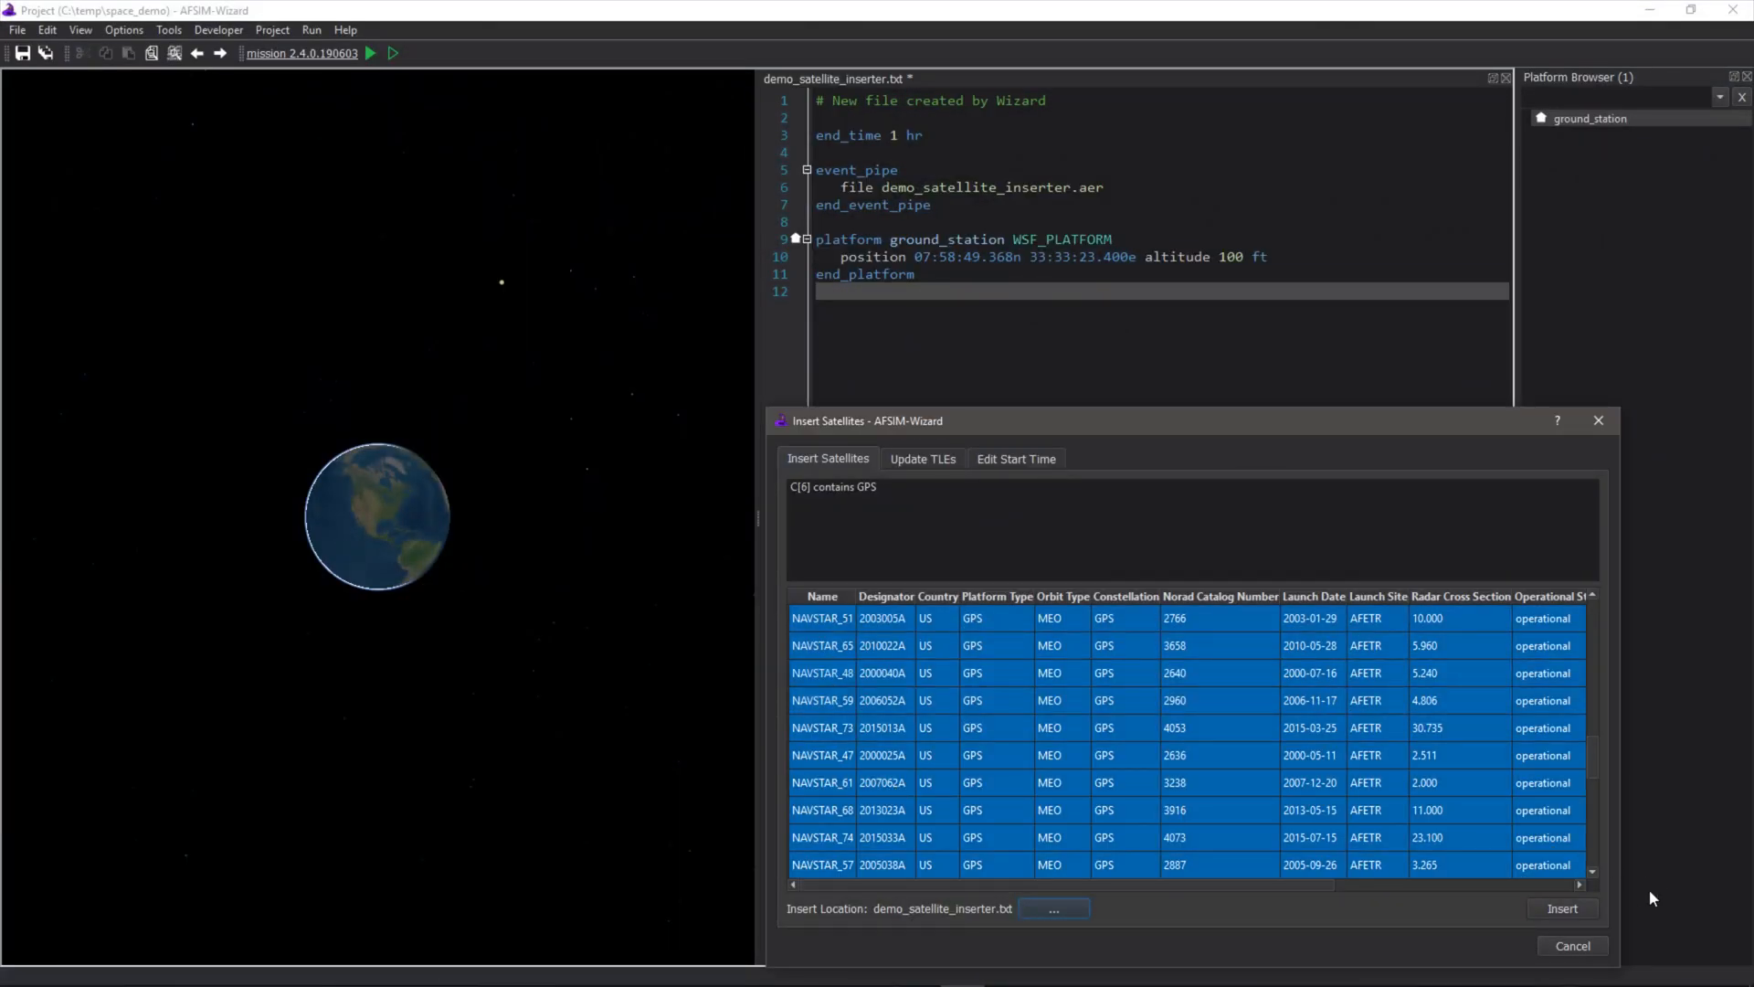
left_click(1564, 907)
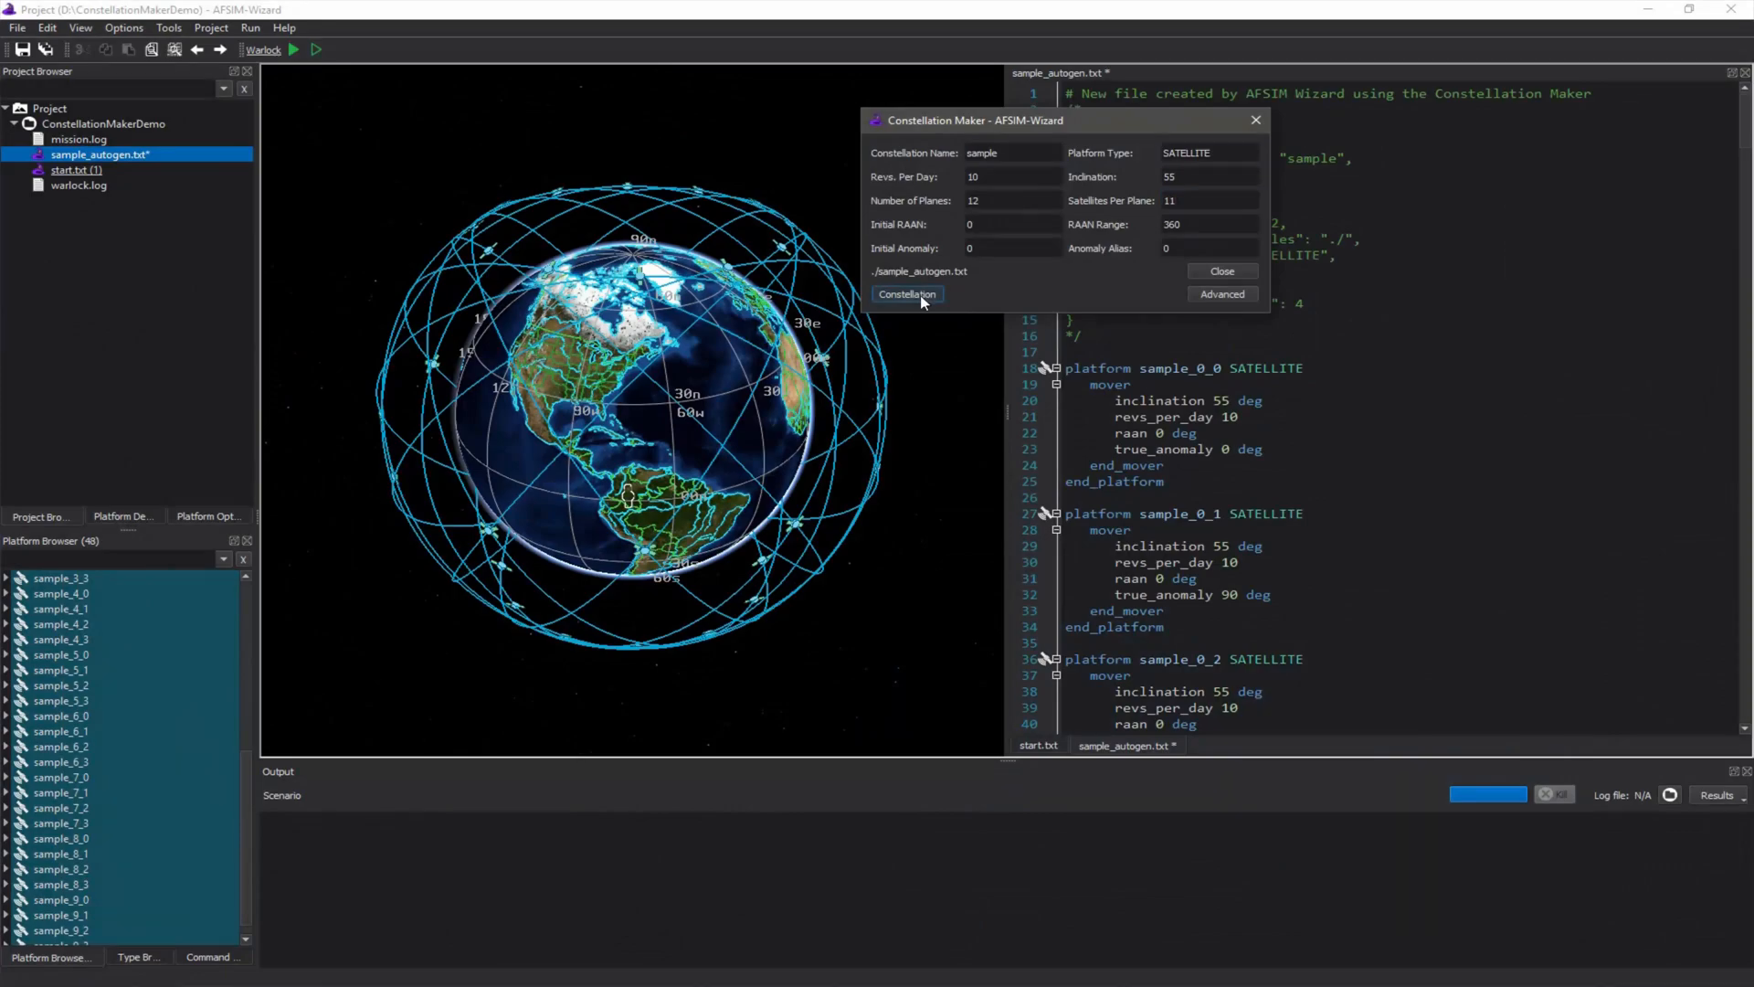
type("80")
- Regenerate the sample constellation at 80-degree inclination with 11 satellites per plane
left_click(924, 296)
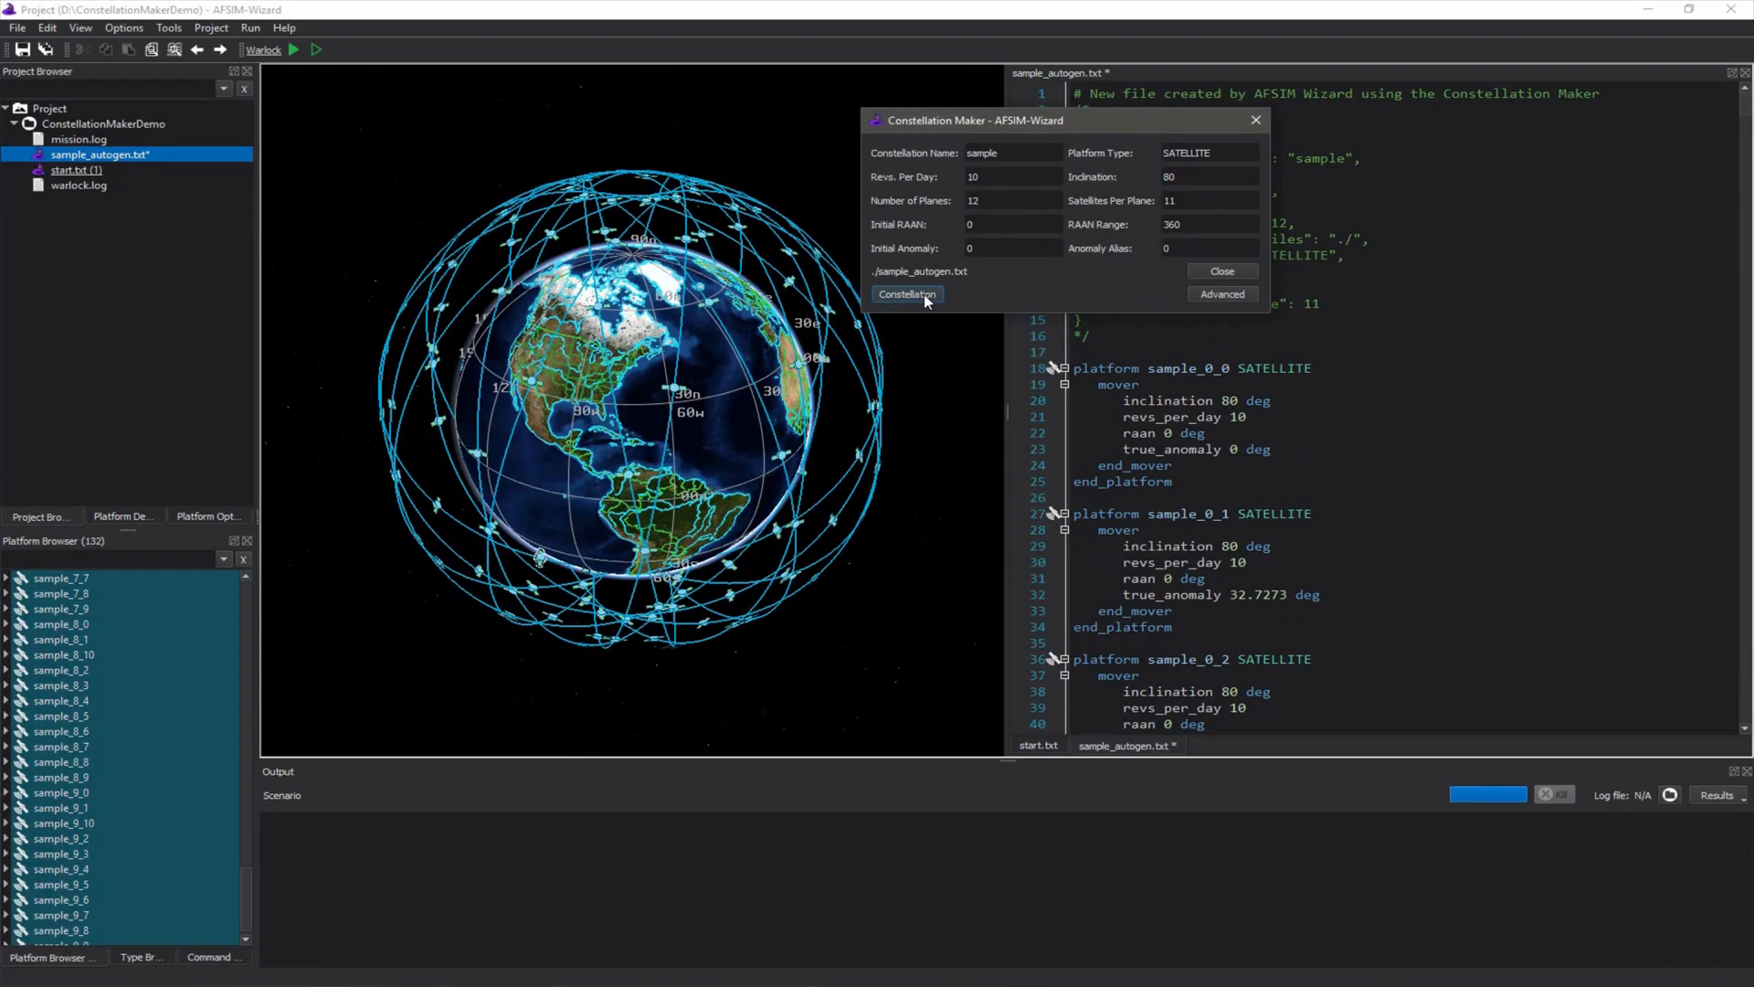
double_click(1168, 177)
left_click(919, 295)
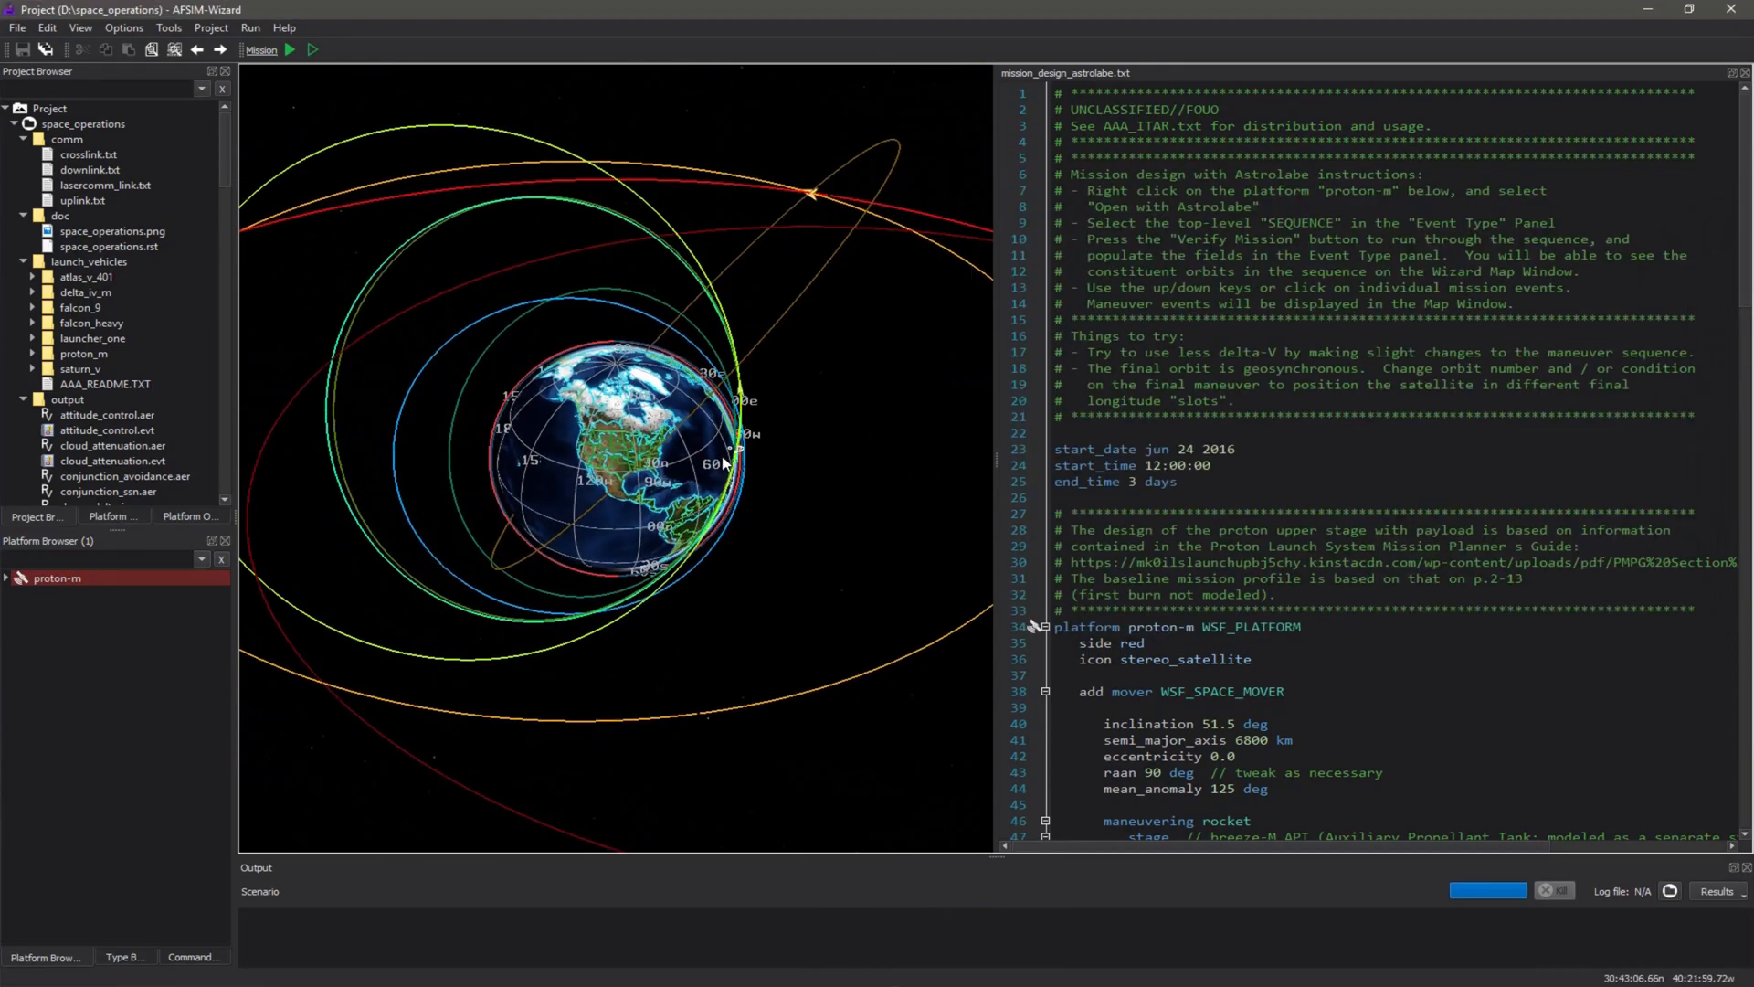
- Step through the proton-m maneuvers to CIRCULARIZE, then draw the whole SEQUENCE's transfer orbits
key("alt+Tab")
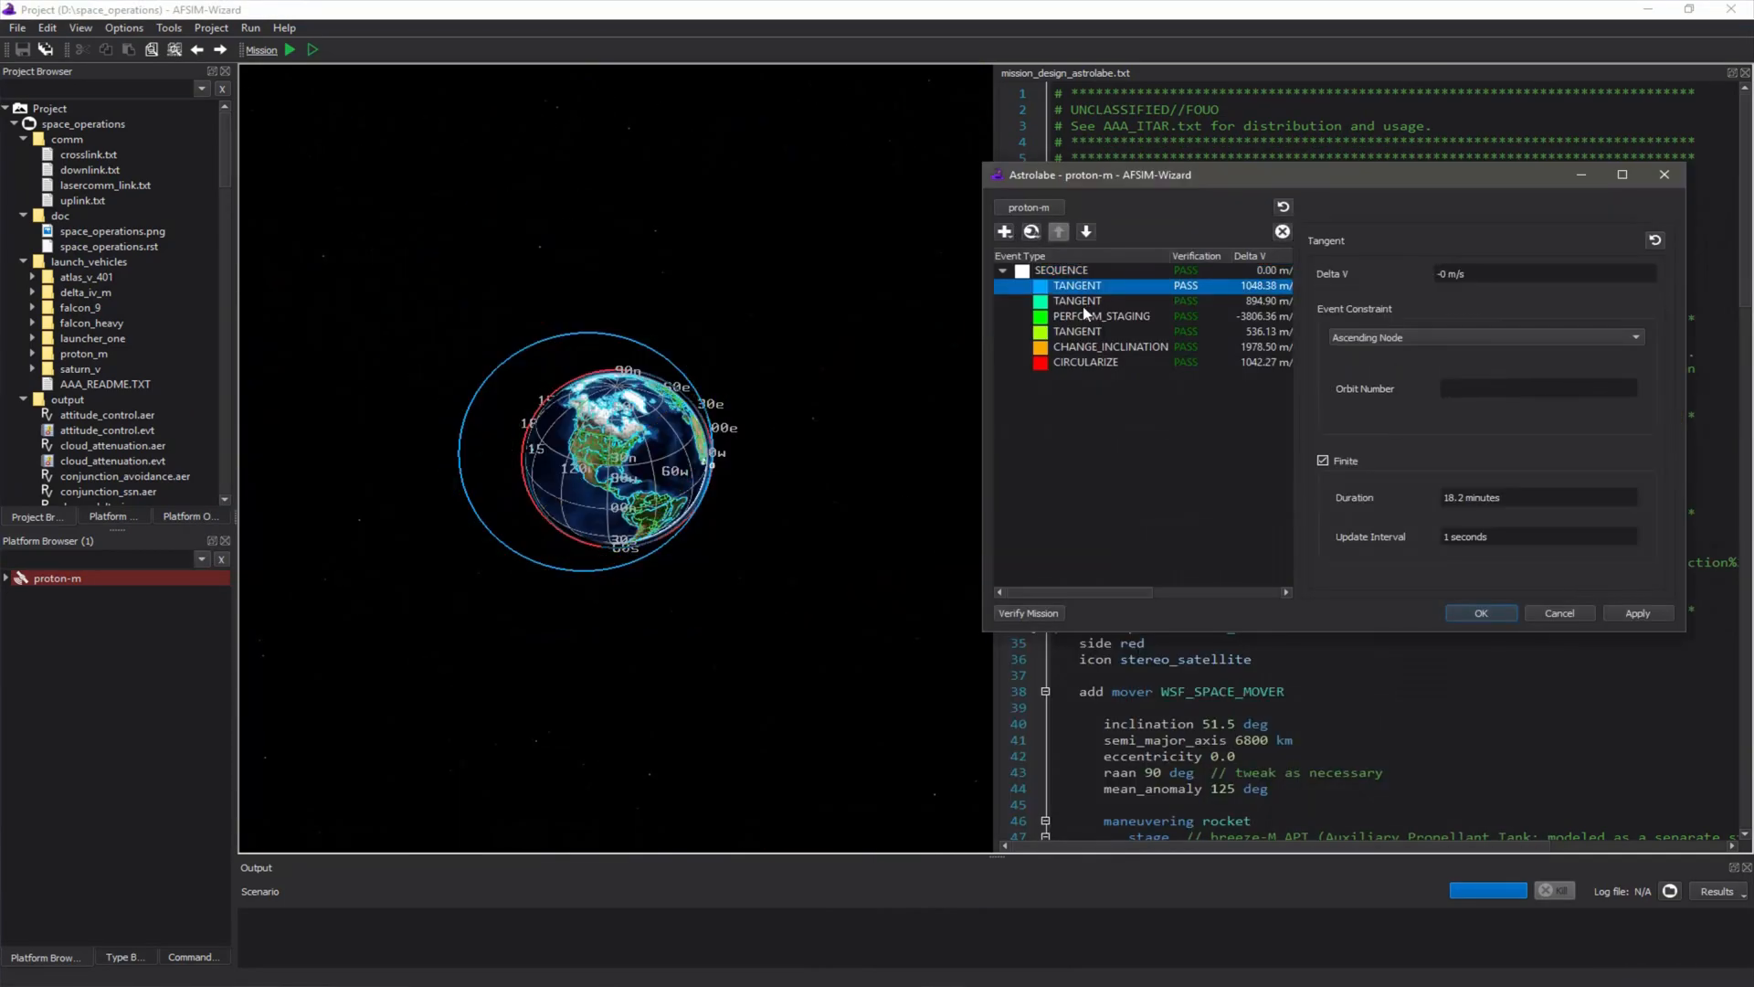
left_click(1118, 319)
left_click(1129, 347)
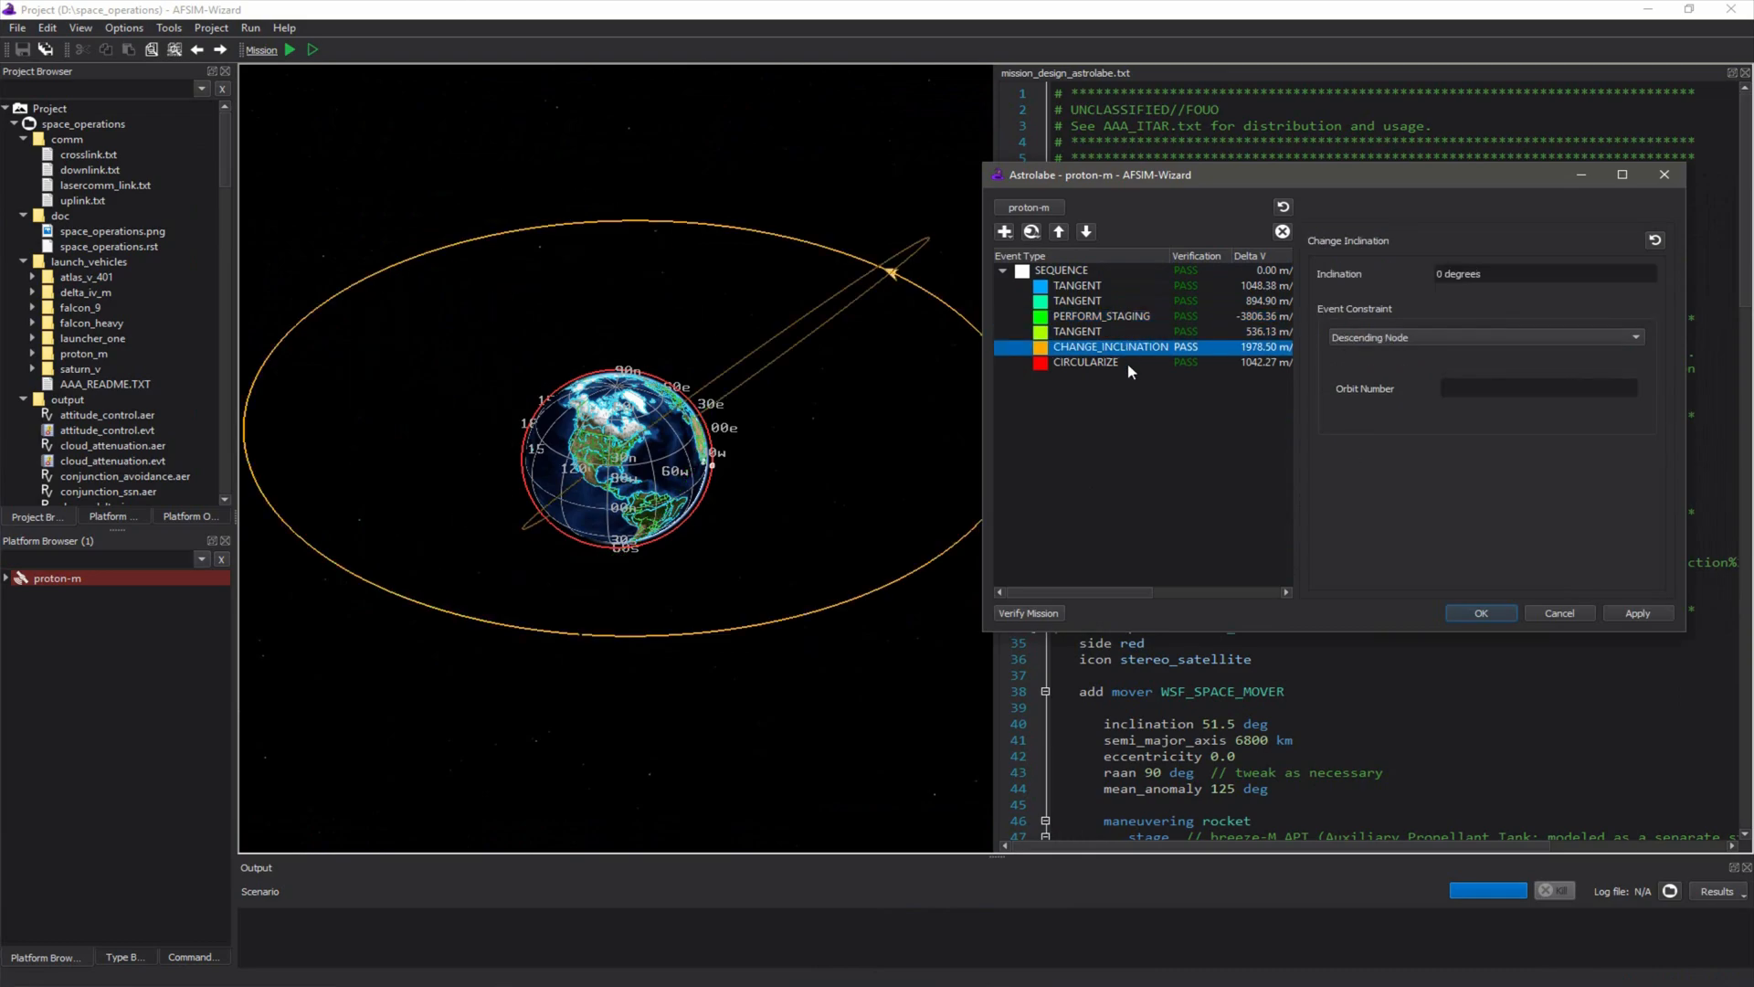
left_click(1091, 273)
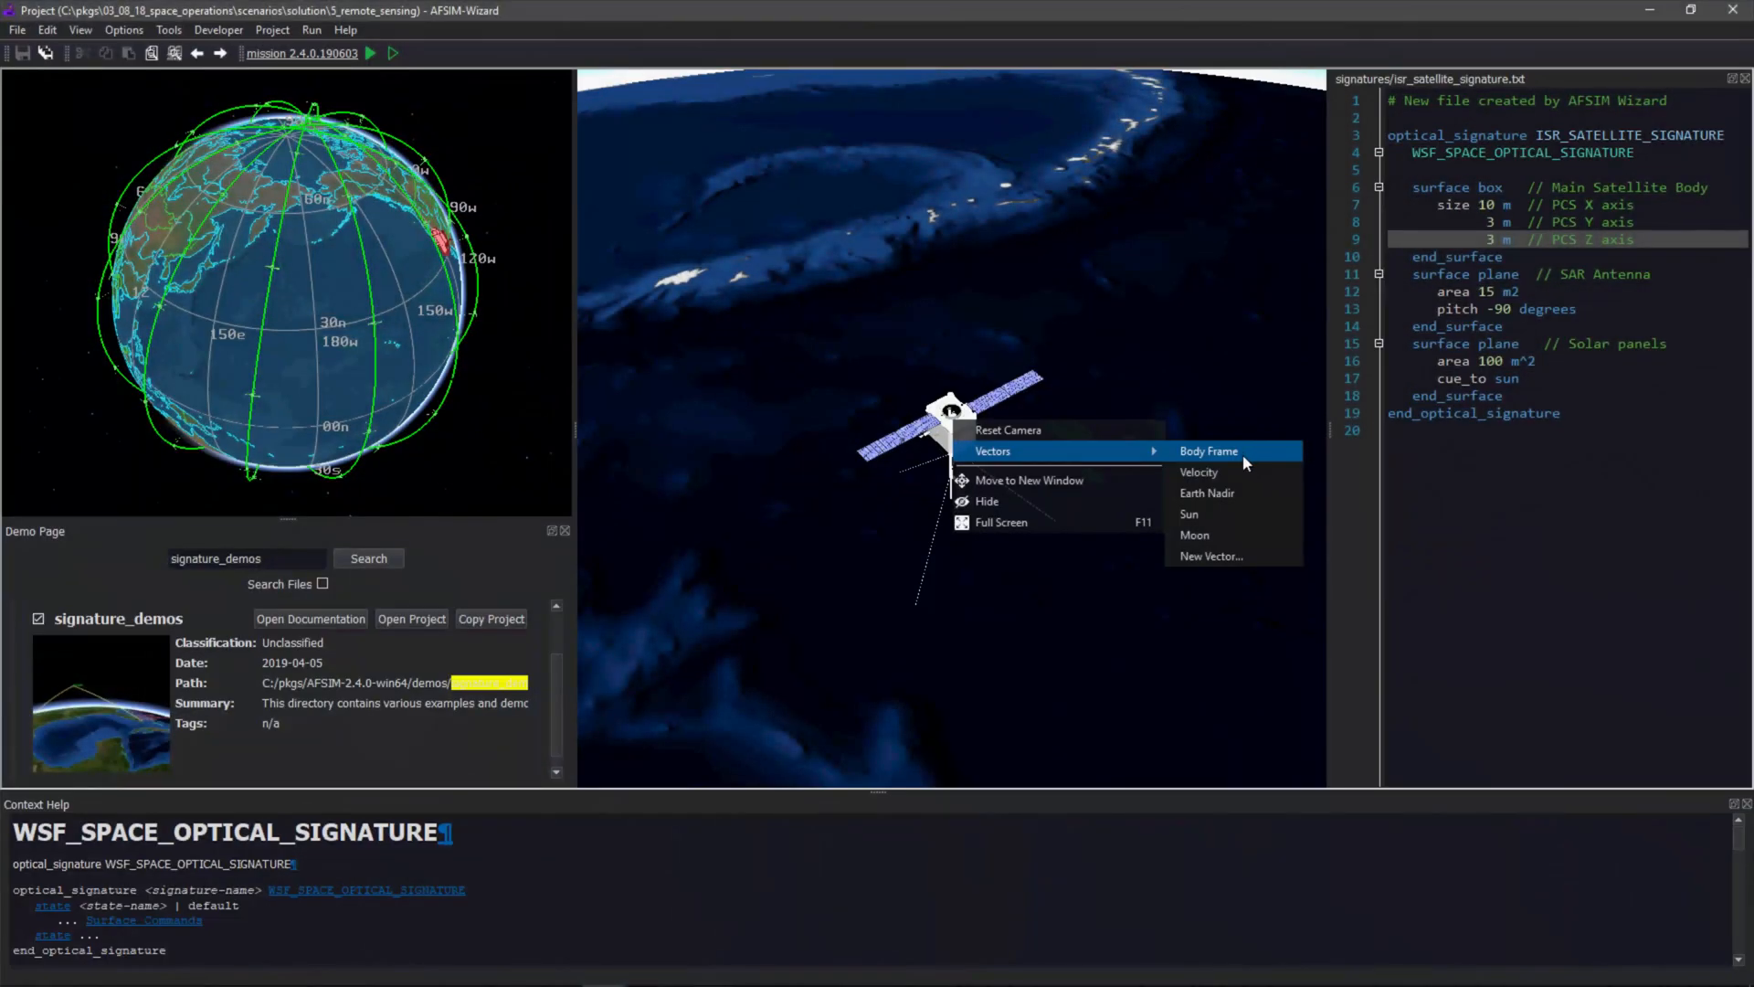
- Draw the satellite's Sun vector and orbit the view to see it against Earth's horizon
left_click(1243, 515)
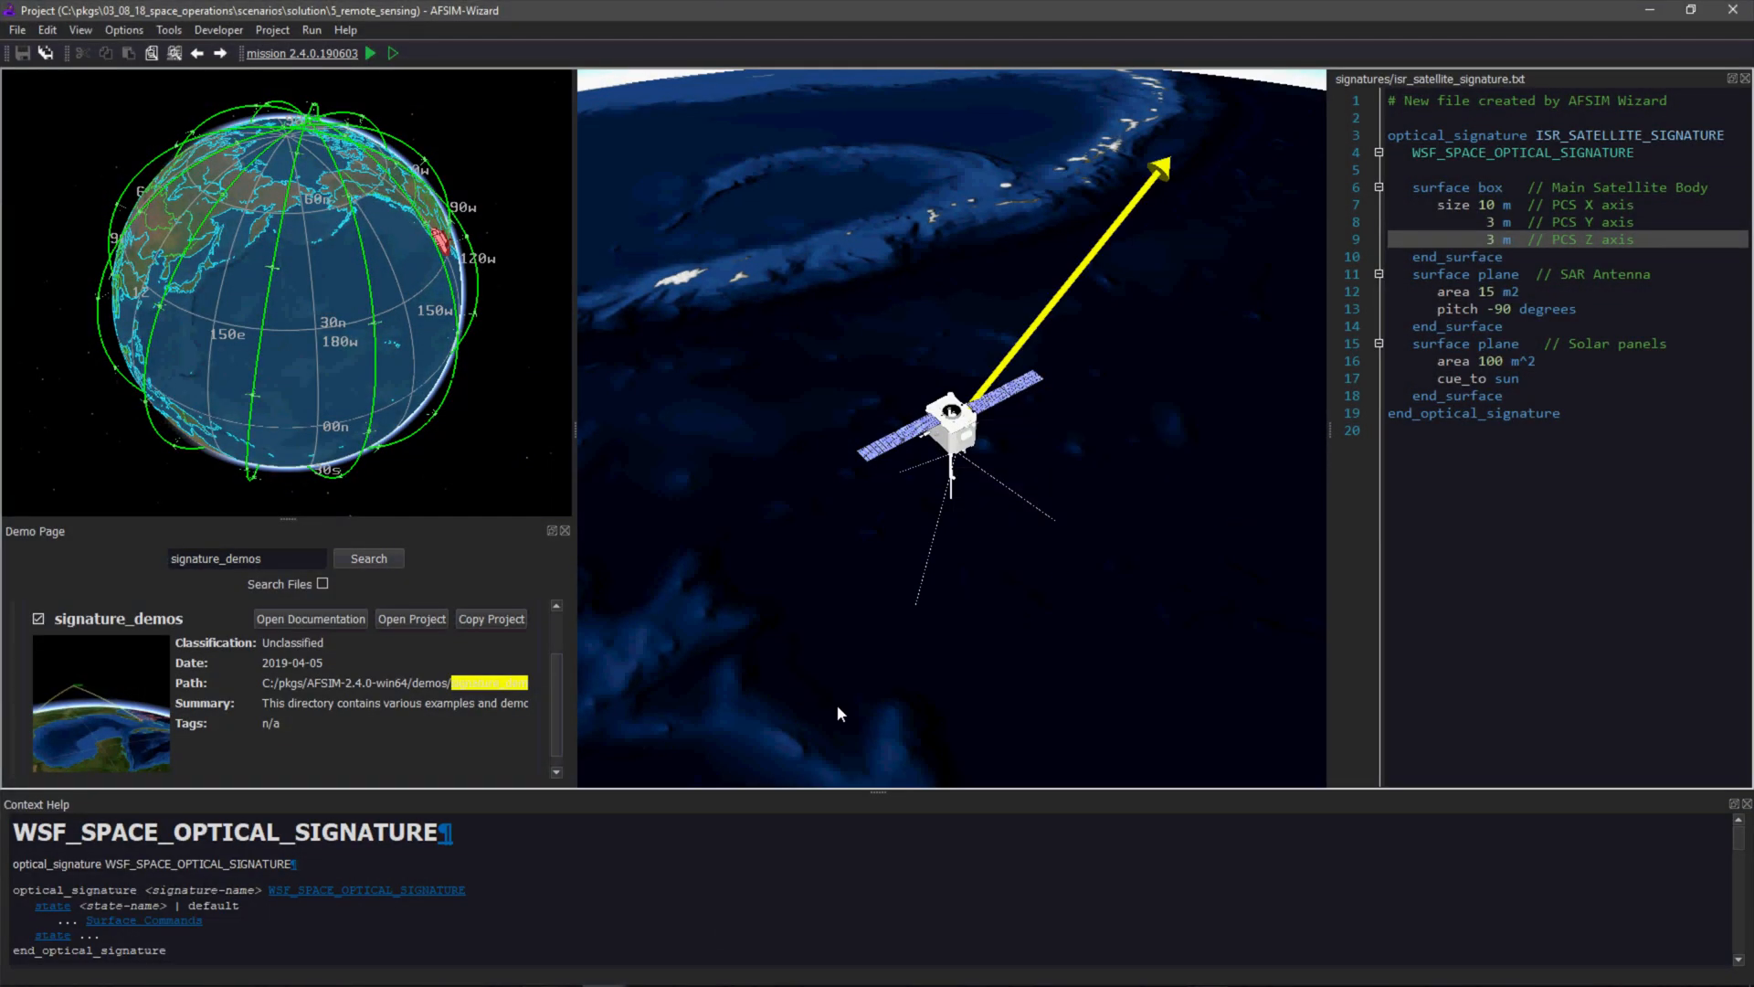
left_click_drag(838, 705, 972, 370)
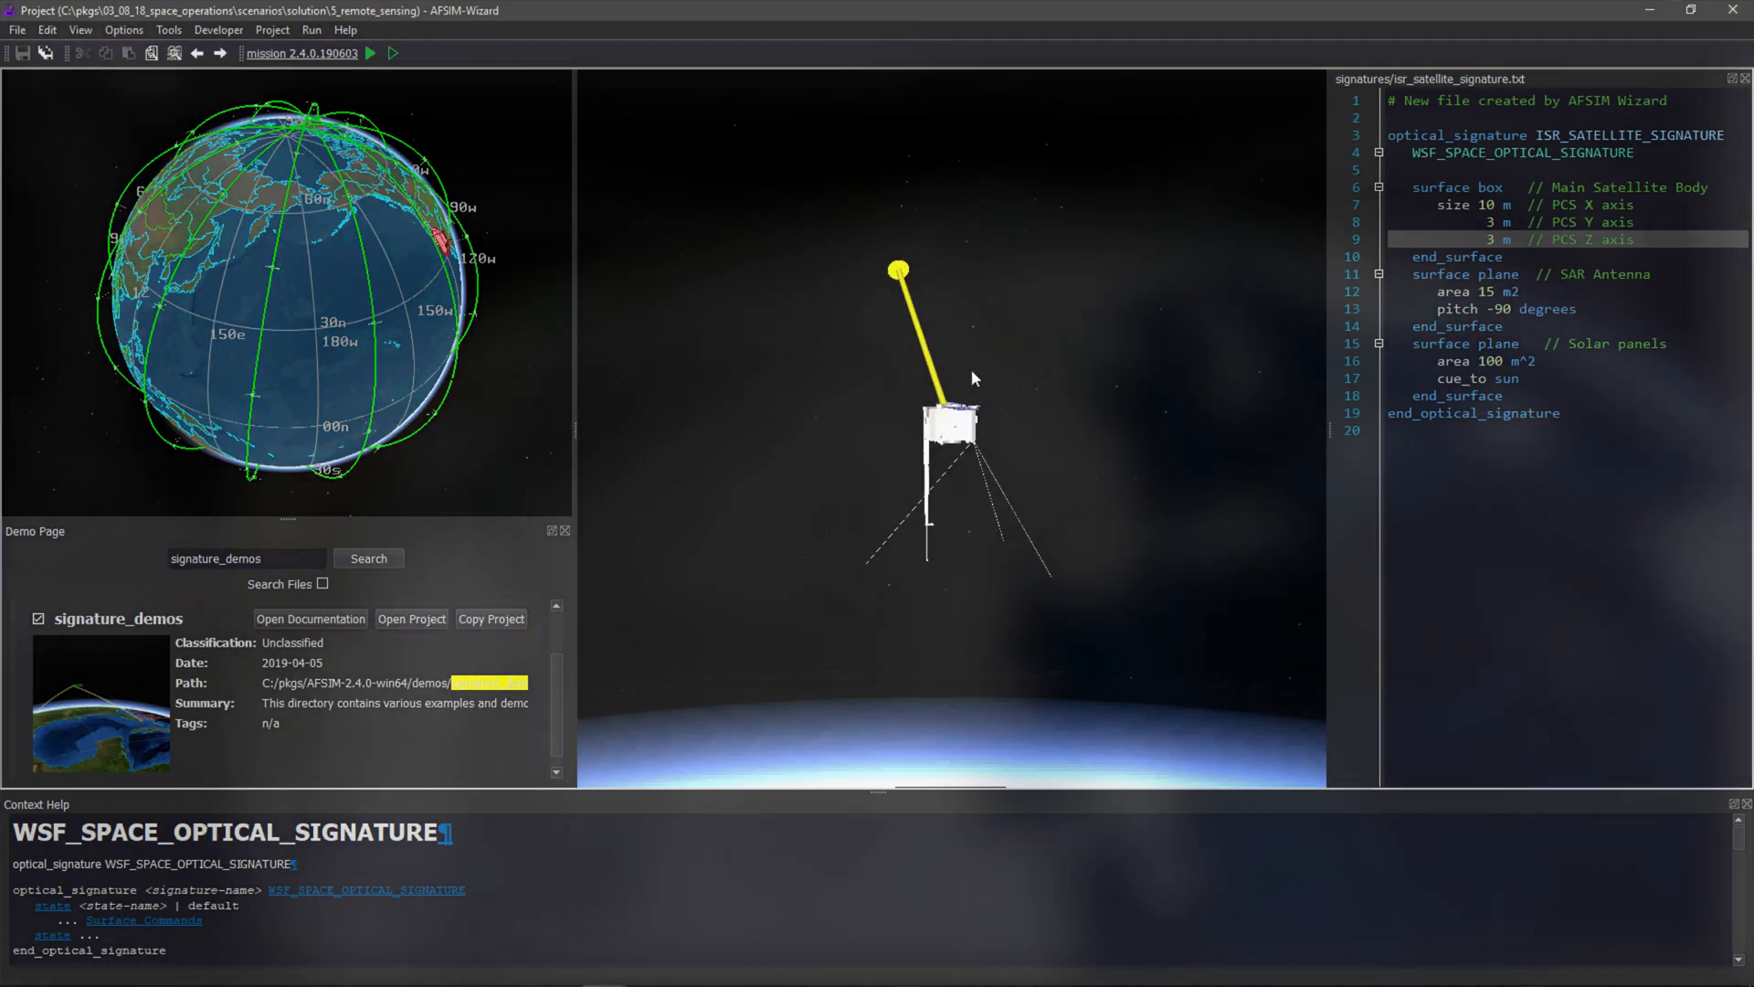